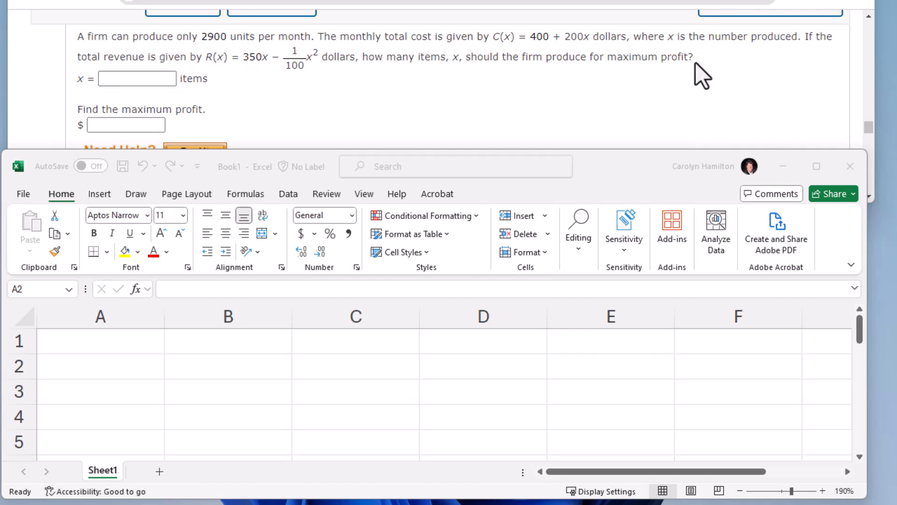
Enter the column headers Units, Cost, Revenue and Profit in cells A1 through D1
{"action": "left_click", "coordinate": [327, 345]}
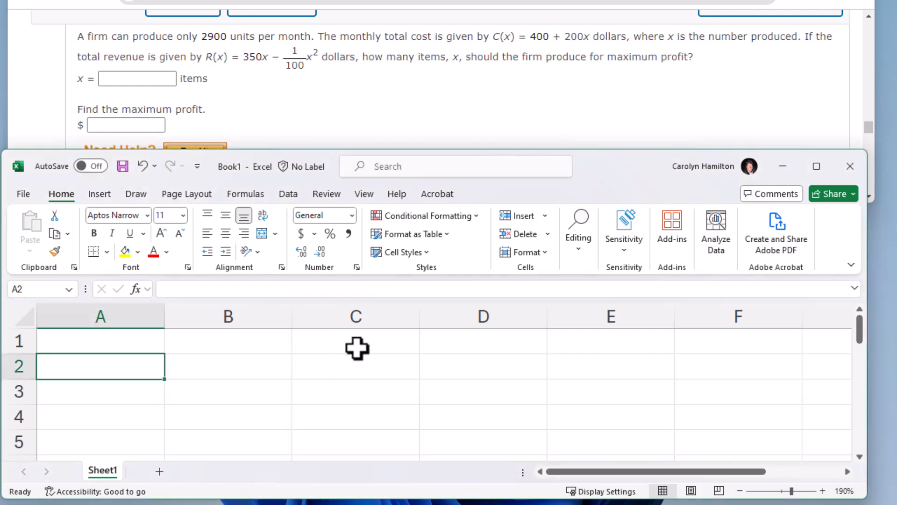
{"action": "left_click", "coordinate": [458, 341]}
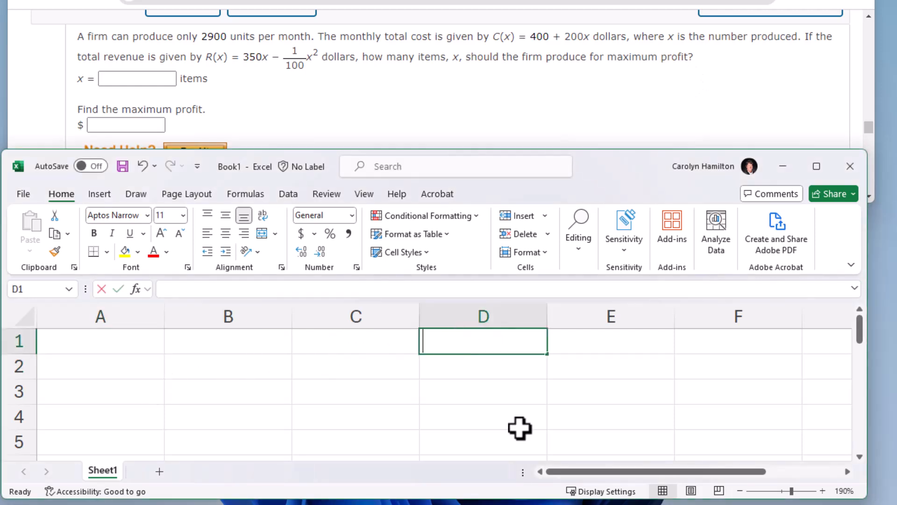
{"action": "type", "text": "Profit"}
{"action": "key", "text": "Left"}
{"action": "type", "text": "Revenue"}
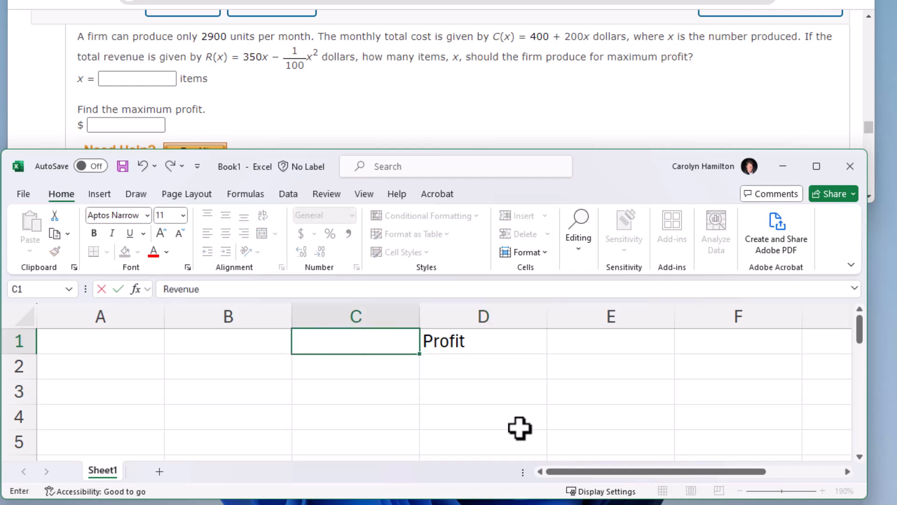
{"action": "key", "text": "Left"}
{"action": "type", "text": "Cost"}
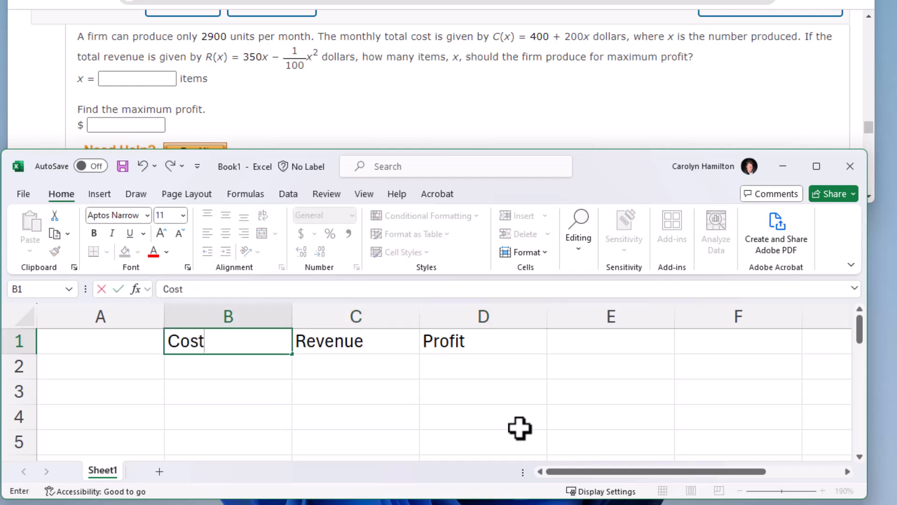
{"action": "key", "text": "Left"}
{"action": "type", "text": "Units"}
{"action": "key", "text": "Left"}
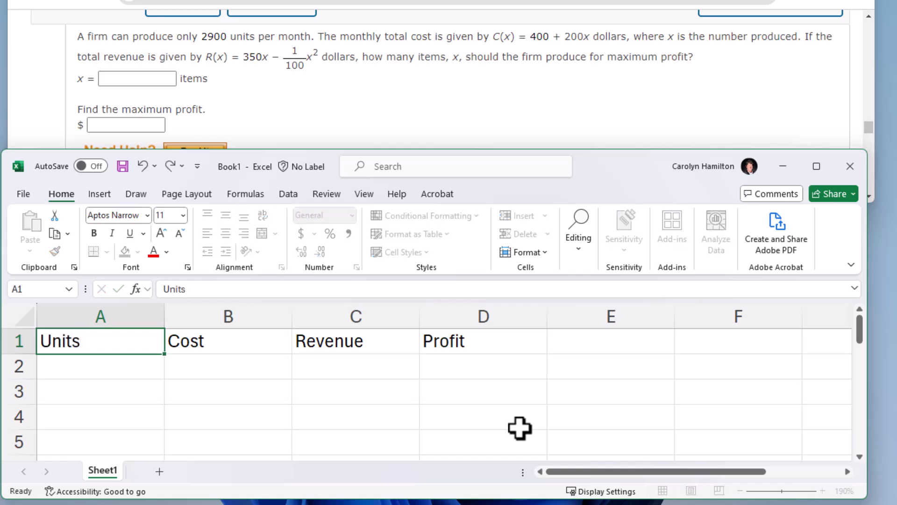
{"action": "key", "text": "Return"}
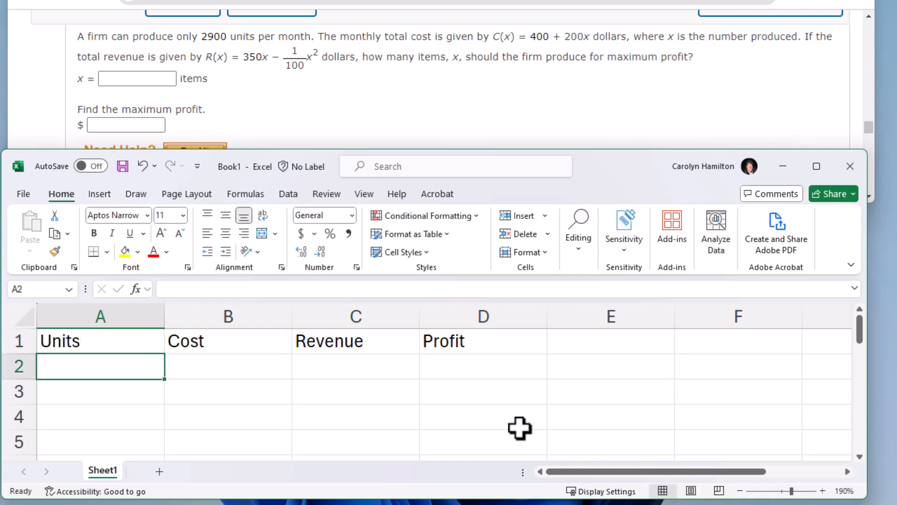
Enter 10 units in A2 and the cost formula =400+200*A2 in B2
{"action": "type", "text": "10"}
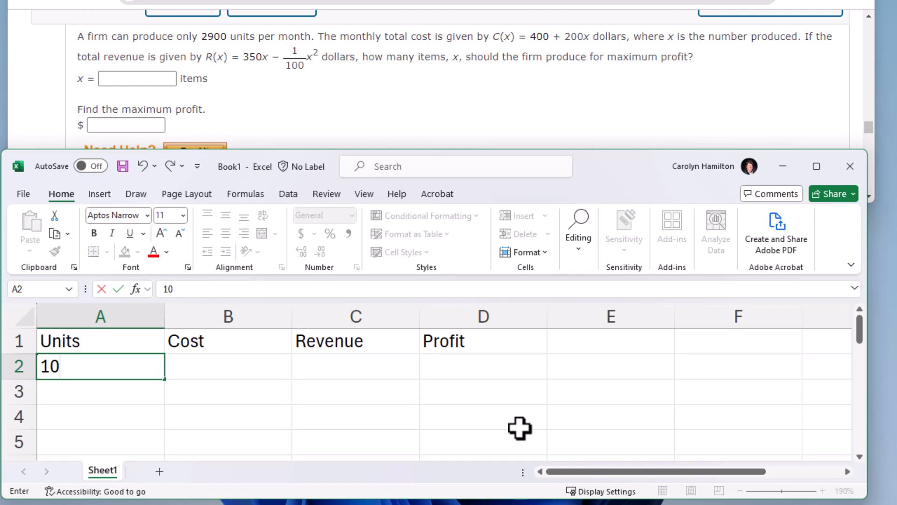
{"action": "key", "text": "Tab"}
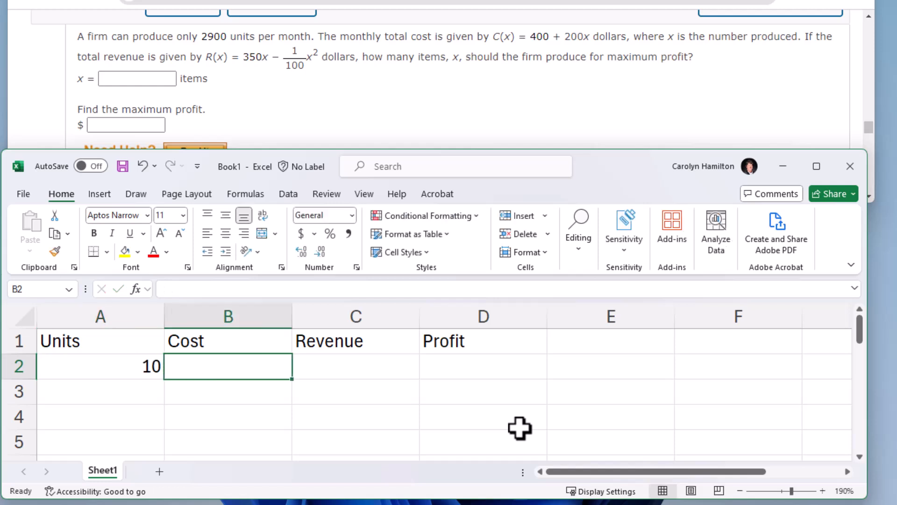
{"action": "type", "text": "="}
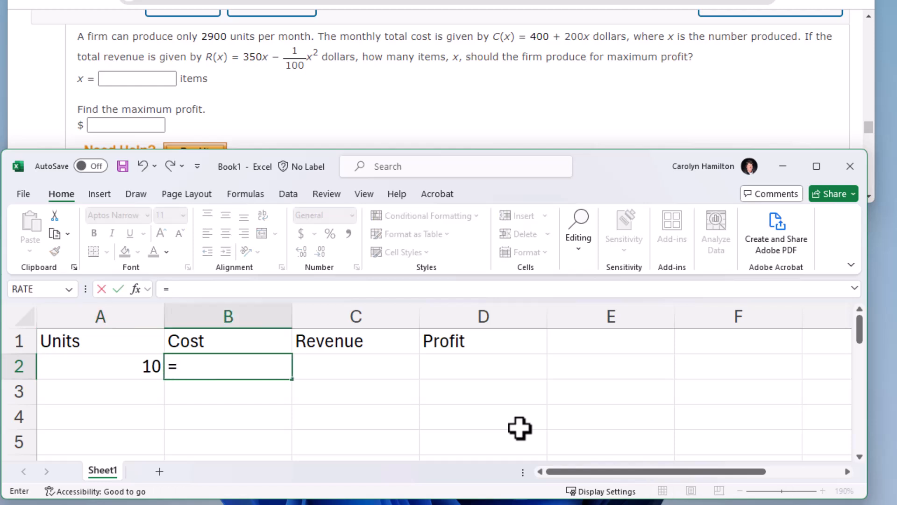
{"action": "type", "text": "400"}
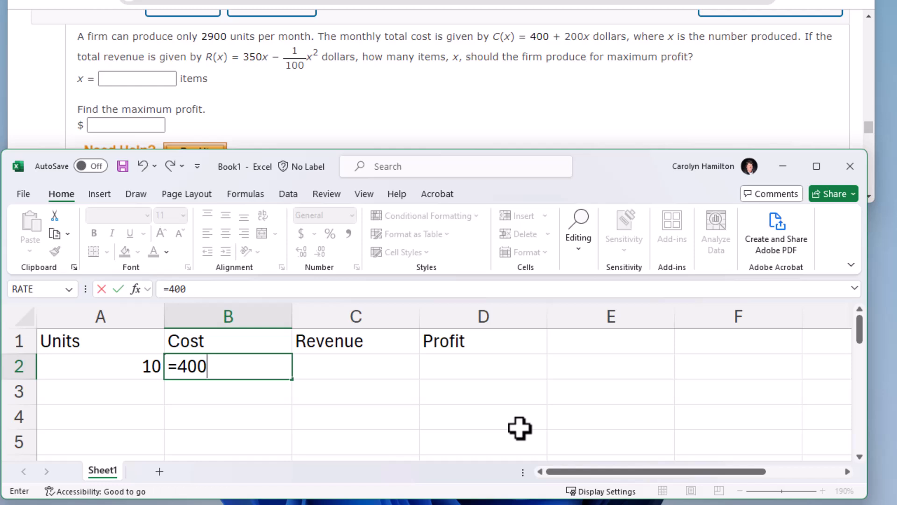
{"action": "type", "text": "+200*"}
{"action": "key", "text": "Left"}
{"action": "key", "text": "Tab"}
Enter the revenue formula =350*A2-1/100*A2^2 in C2
{"action": "type", "text": "="}
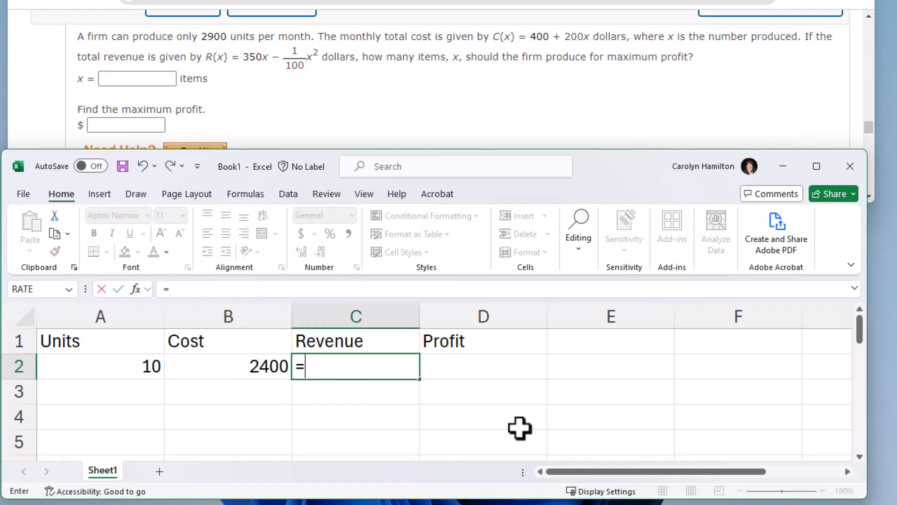
{"action": "type", "text": "350*"}
{"action": "key", "text": "Left"}
{"action": "key", "text": "Left"}
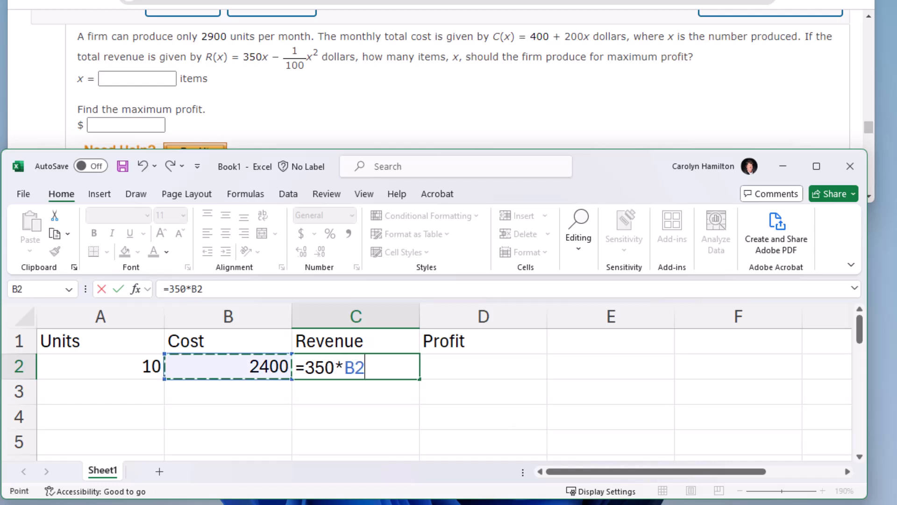
{"action": "type", "text": "-1/100"}
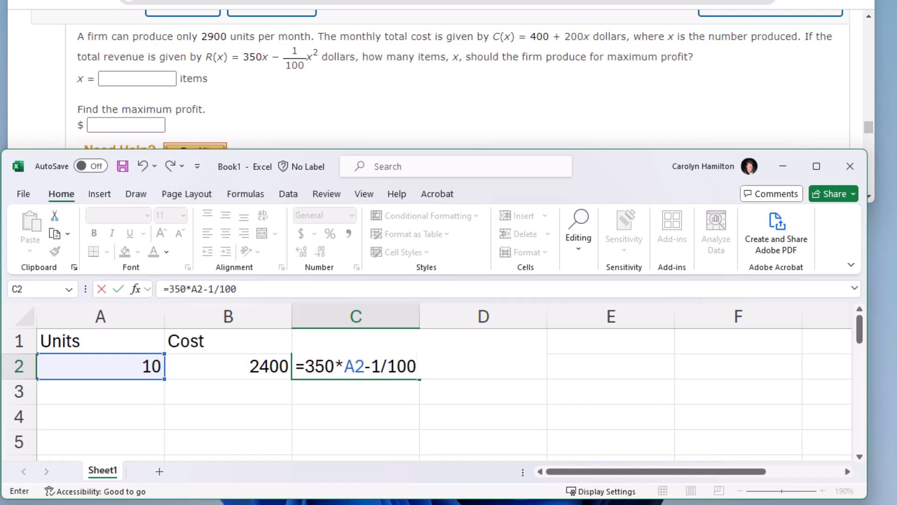
{"action": "type", "text": "*"}
{"action": "key", "text": "Left"}
{"action": "key", "text": "Left"}
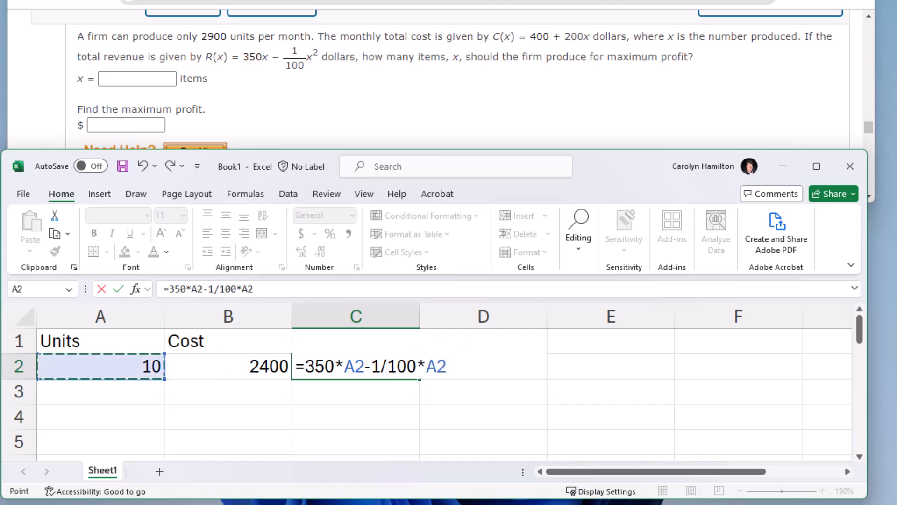
{"action": "type", "text": "^"}
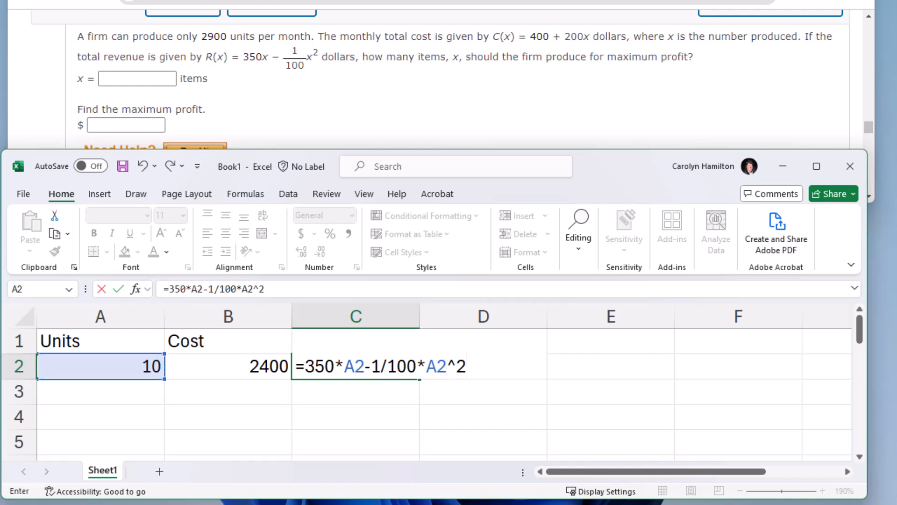
{"action": "type", "text": "2"}
{"action": "key", "text": "Return"}
Enter the profit formula =C2-B2 in D2, subtracting cost from revenue
{"action": "key", "text": "Up"}
{"action": "key", "text": "Right"}
{"action": "key", "text": "Right"}
{"action": "key", "text": "Right"}
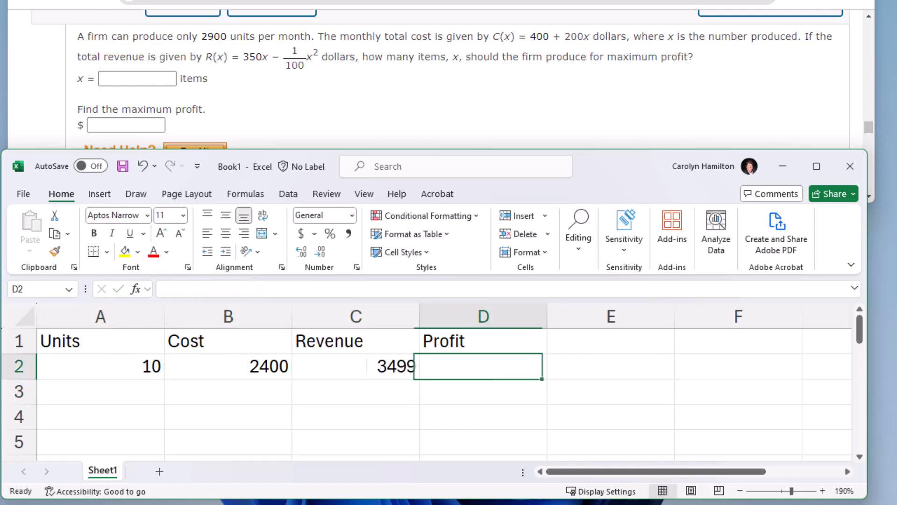
{"action": "type", "text": "="}
{"action": "key", "text": "Left"}
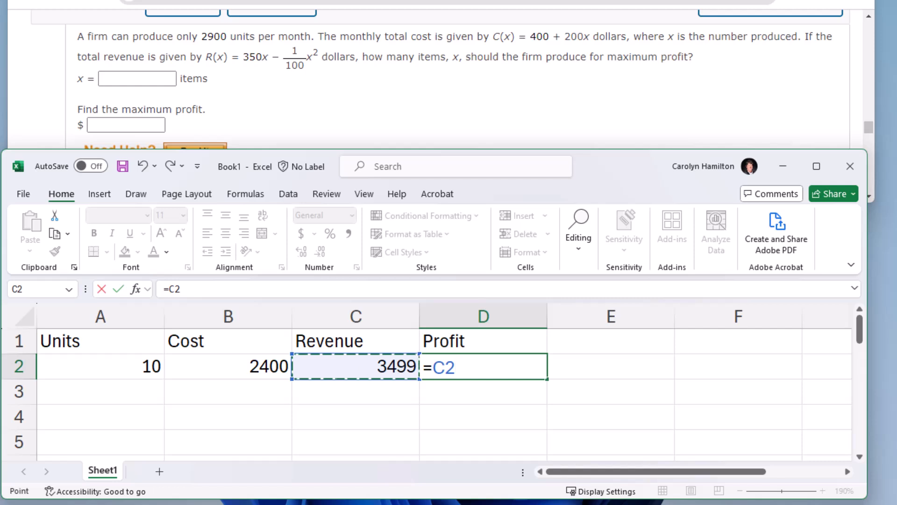
{"action": "type", "text": "-"}
{"action": "key", "text": "Left"}
{"action": "key", "text": "Left"}
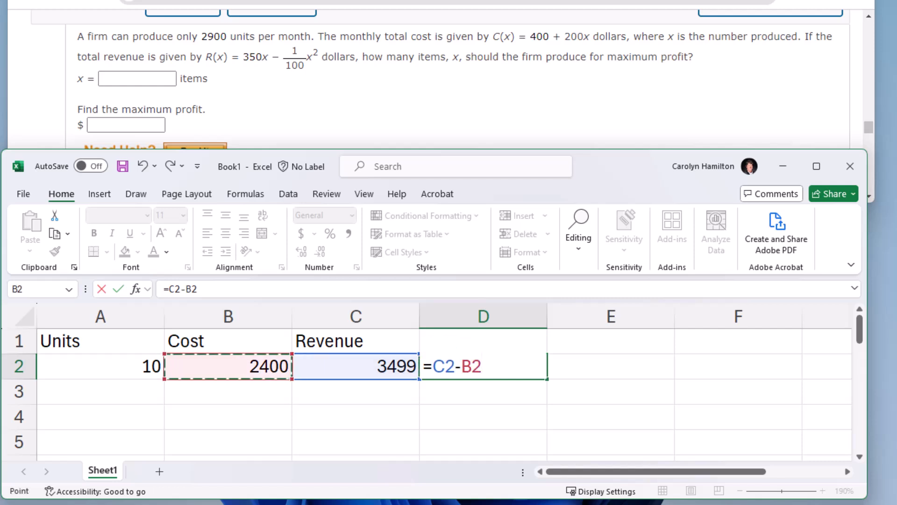
{"action": "key", "text": "Return"}
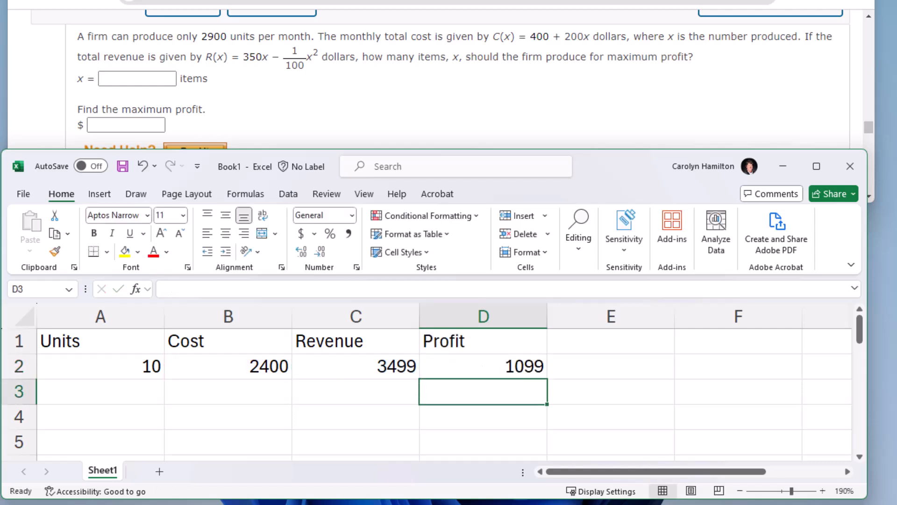
Enter 100 and 200 in A3 and A4, and extend the series down to 500 in A7
{"action": "left_click", "coordinate": [138, 391]}
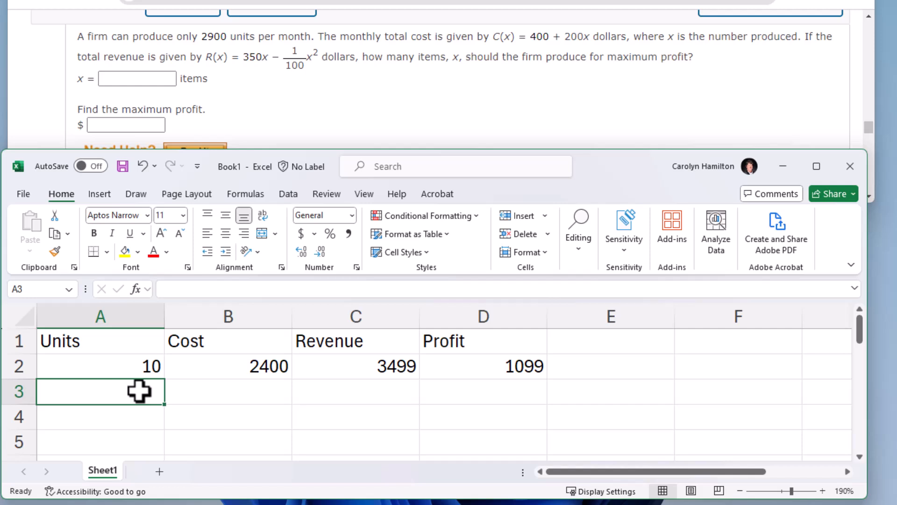
{"action": "type", "text": "100"}
{"action": "key", "text": "Return"}
{"action": "type", "text": "200"}
{"action": "key", "text": "Return"}
{"action": "left_click_drag", "start_coordinate": [139, 391], "coordinate": [187, 418]}
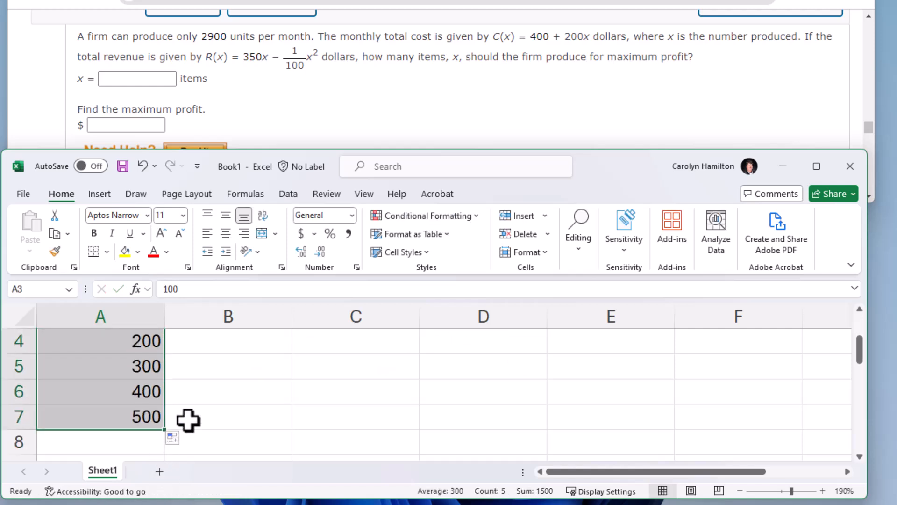
Fill the cost, revenue and profit formulas from B2:D2 down to row 7
{"action": "scroll", "coordinate": [206, 397], "scroll_direction": "up", "scroll_amount": 1}
{"action": "left_click", "coordinate": [229, 372]}
{"action": "left_click_drag", "start_coordinate": [232, 372], "coordinate": [485, 372]}
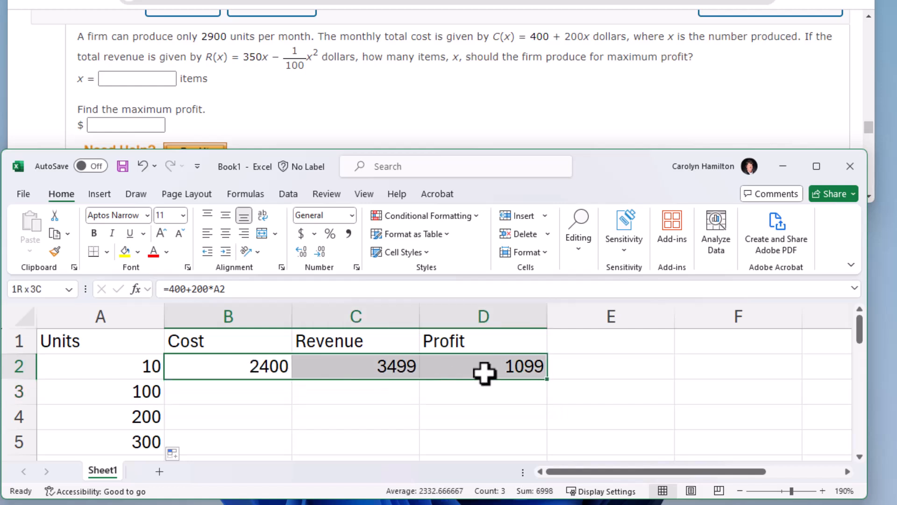
{"action": "double_click", "coordinate": [546, 379]}
{"action": "scroll", "coordinate": [491, 376], "scroll_direction": "down", "scroll_amount": 1}
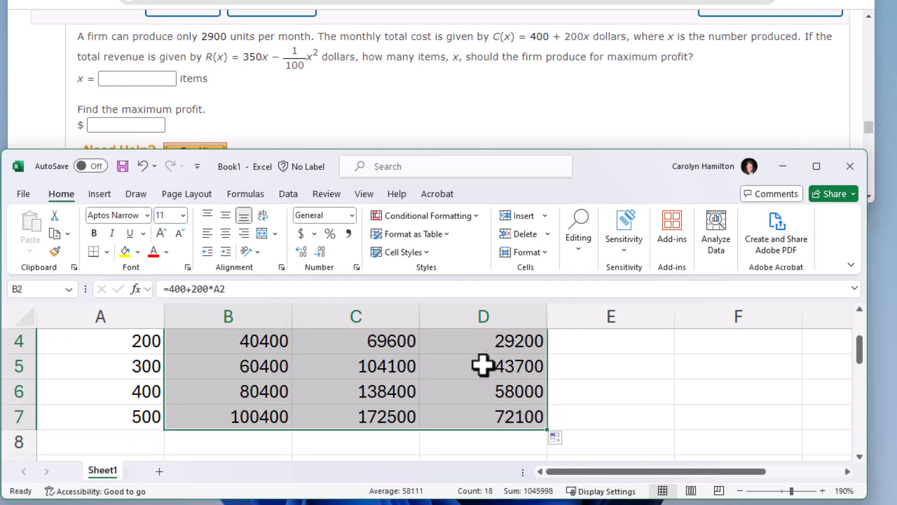
Set up Solver to maximize the profit in D7 by changing the units in A7
{"action": "left_click", "coordinate": [109, 415]}
{"action": "left_click_drag", "start_coordinate": [109, 416], "coordinate": [495, 422]}
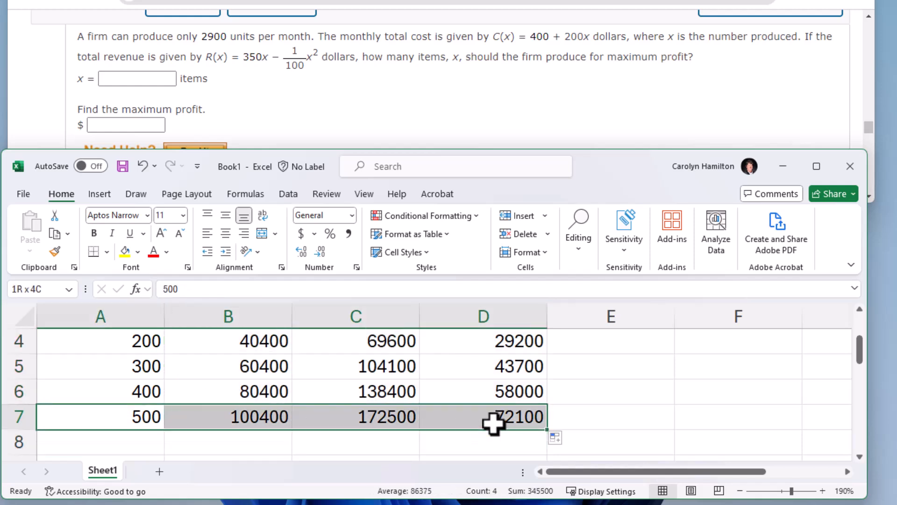
{"action": "left_click", "coordinate": [288, 193]}
{"action": "left_click", "coordinate": [789, 223]}
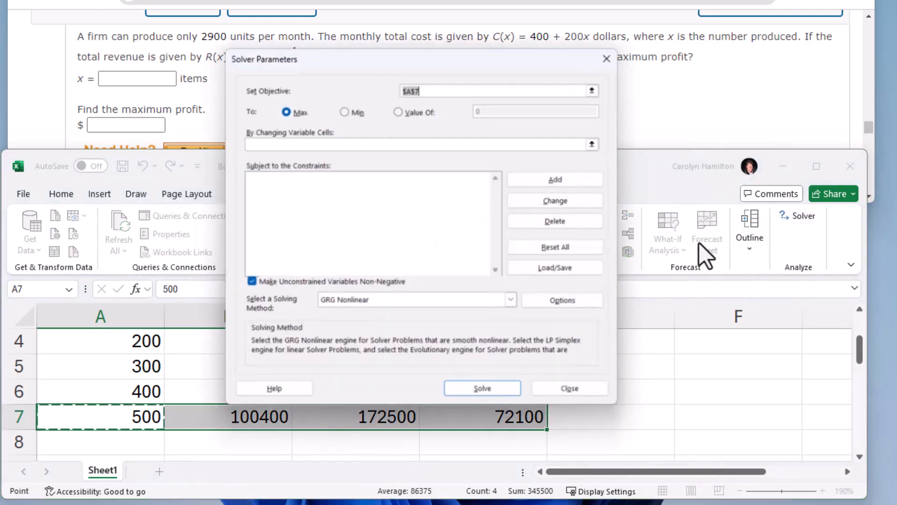
{"action": "left_click_drag", "start_coordinate": [485, 65], "coordinate": [660, 26]}
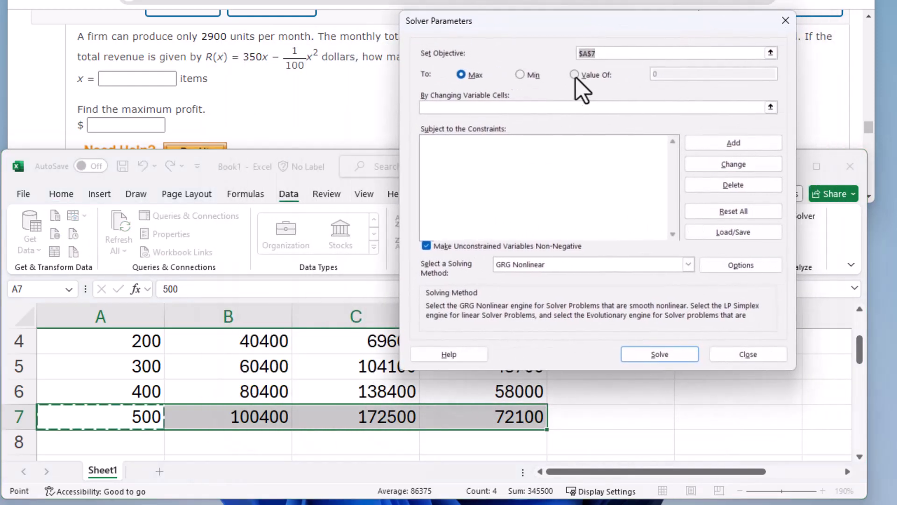
{"action": "left_click", "coordinate": [508, 421]}
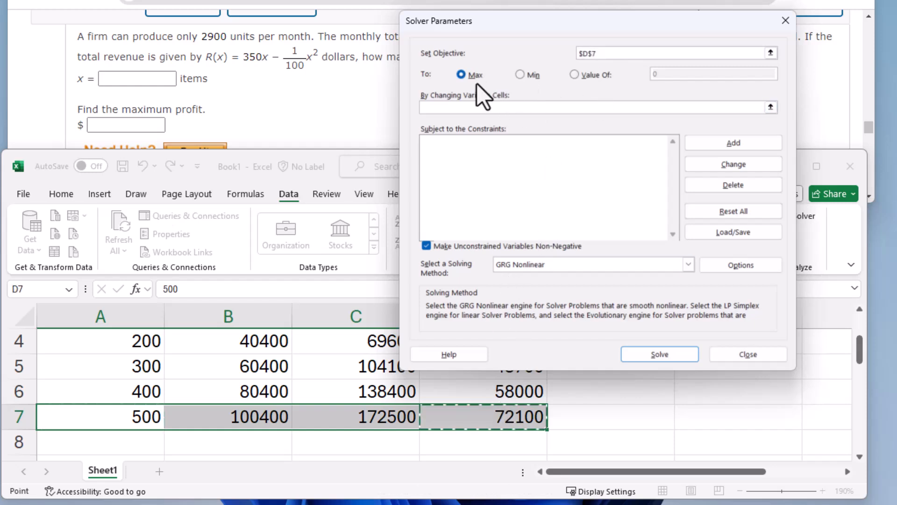
{"action": "left_click", "coordinate": [426, 107]}
{"action": "left_click", "coordinate": [120, 415]}
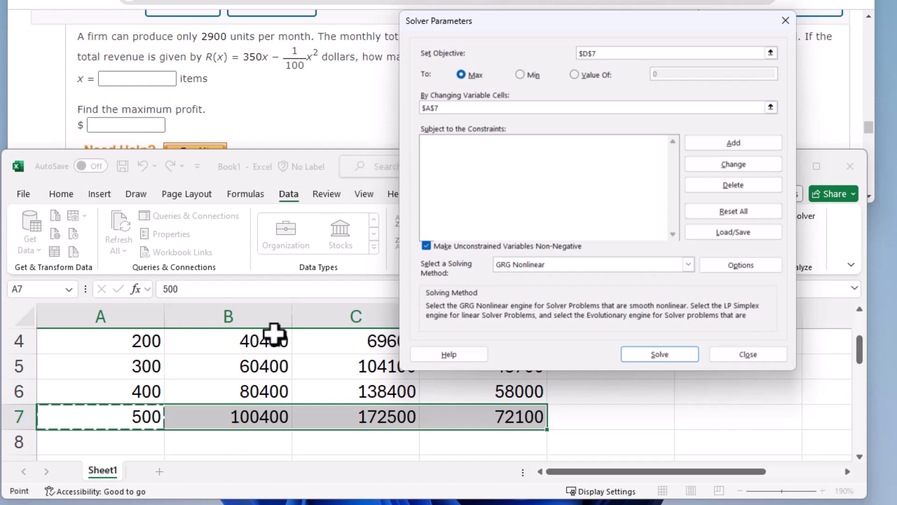
Add the Solver constraint A7 <= 2900, and solve the model, keeping the Solver solution
{"action": "left_click", "coordinate": [444, 147]}
{"action": "left_click", "coordinate": [736, 147]}
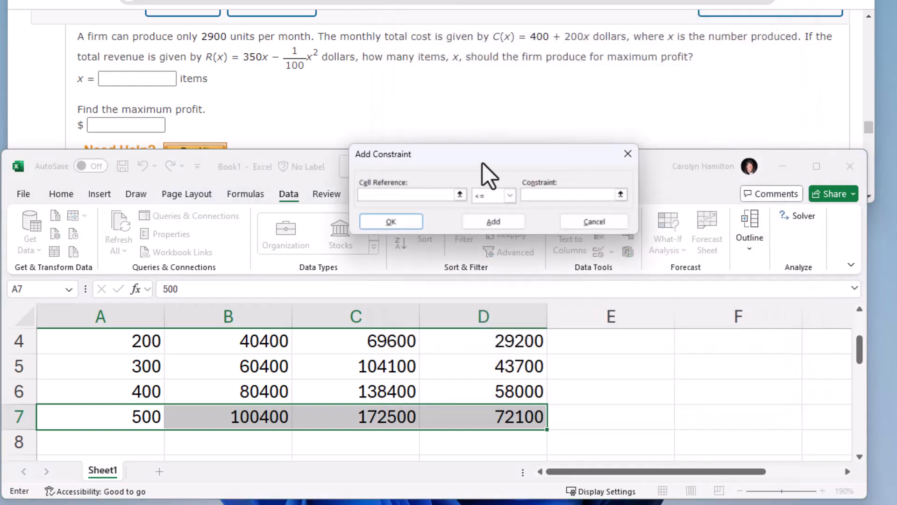
{"action": "left_click", "coordinate": [111, 417]}
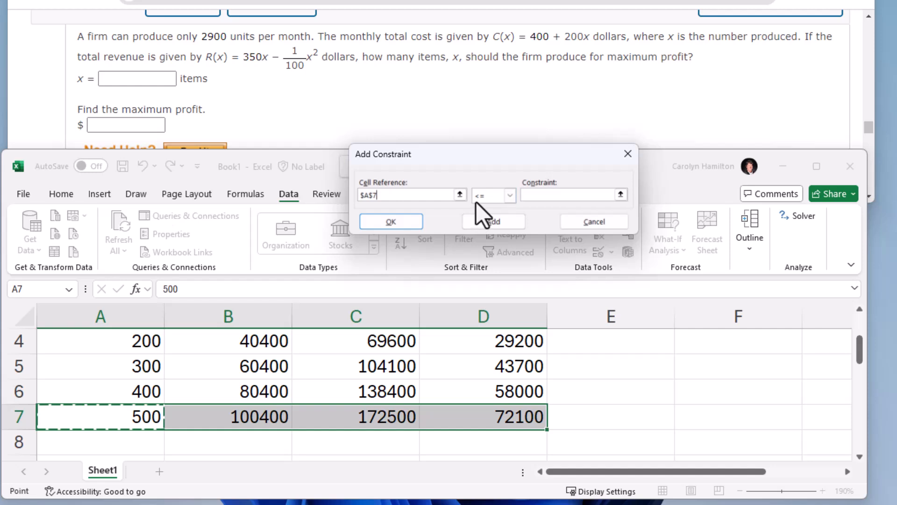
{"action": "left_click", "coordinate": [538, 196]}
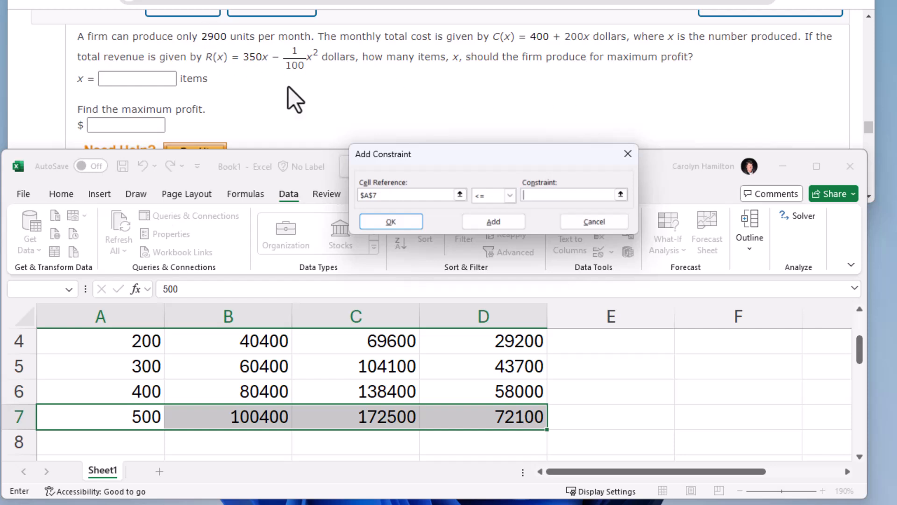
{"action": "type", "text": "2900"}
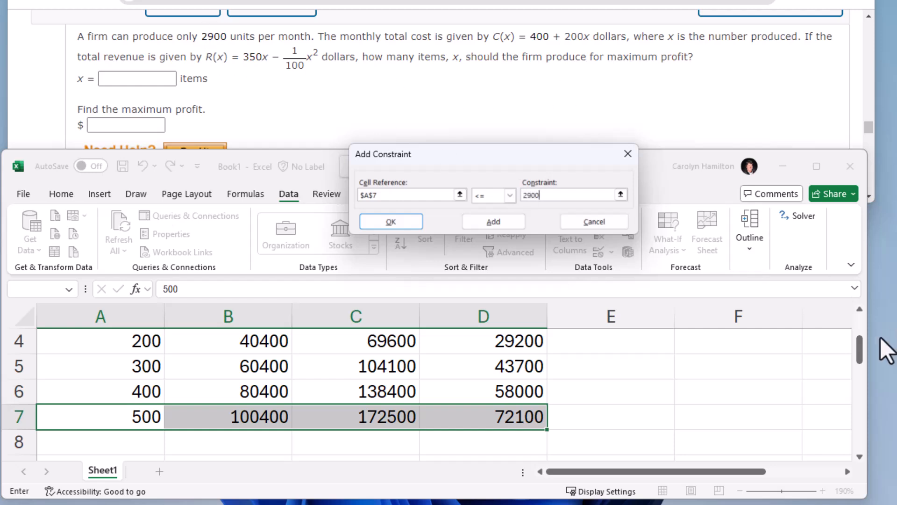
{"action": "left_click", "coordinate": [391, 223]}
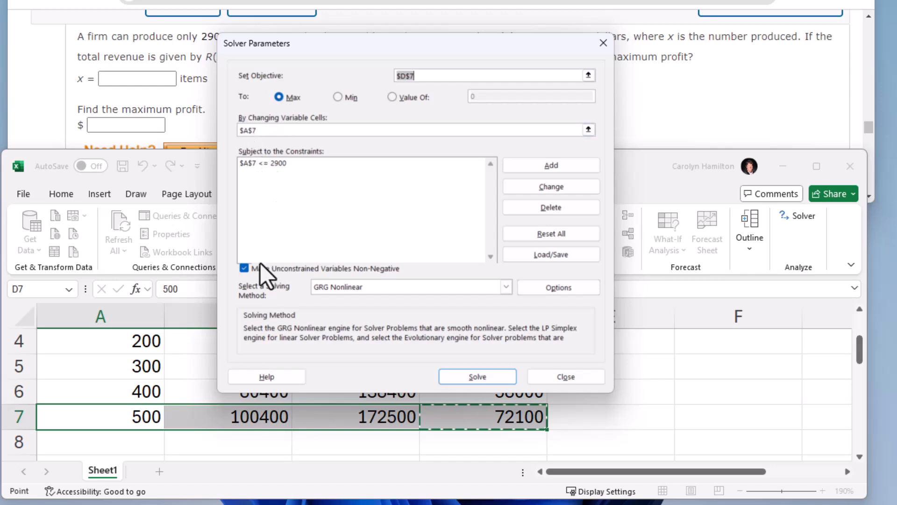
{"action": "left_click", "coordinate": [461, 376]}
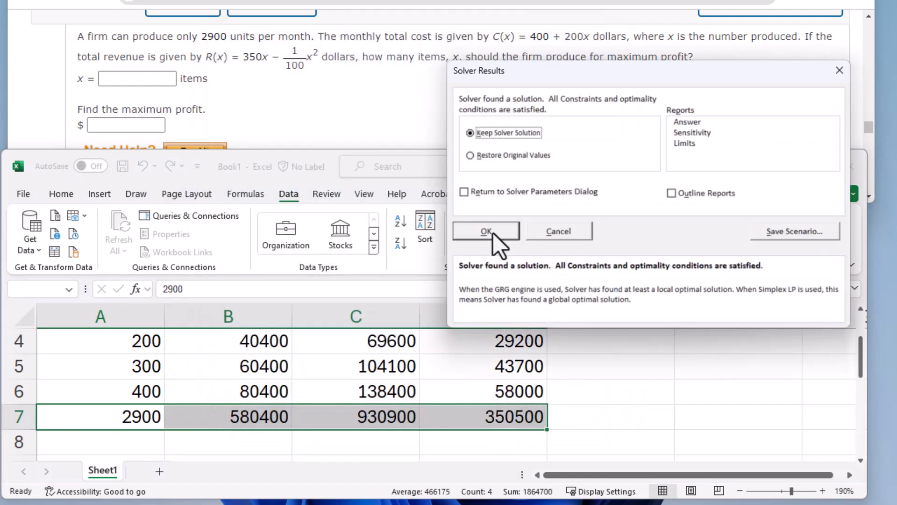
{"action": "left_click", "coordinate": [493, 232]}
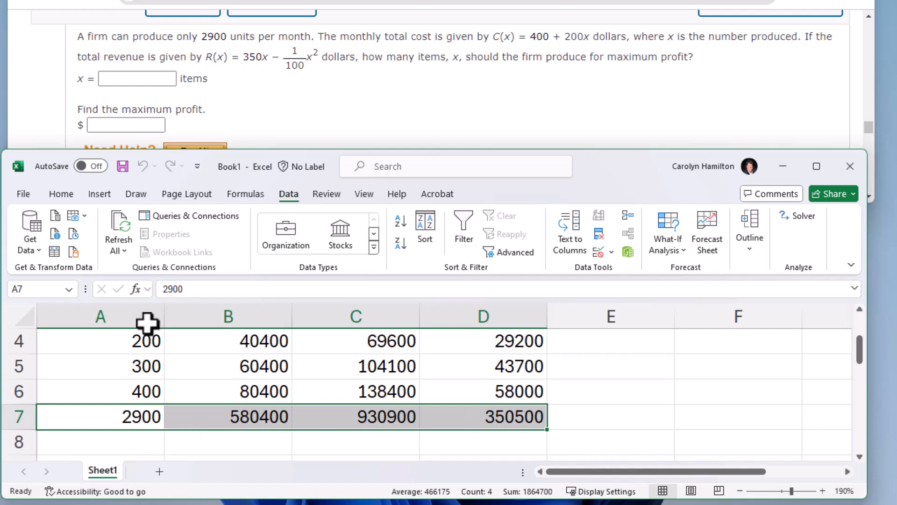
Extend the unit series from A5:A6 in steps of 100 down to 4400 in A46
{"action": "left_click", "coordinate": [126, 79]}
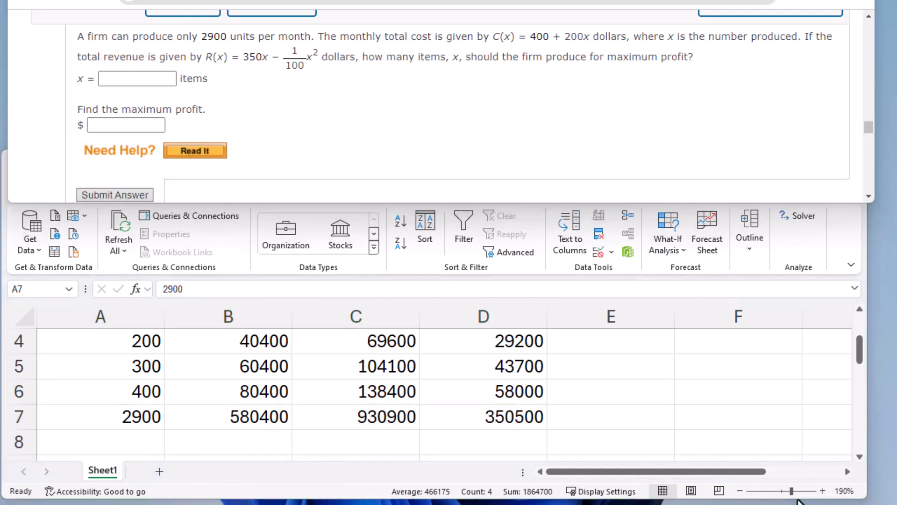
{"action": "left_click", "coordinate": [617, 437]}
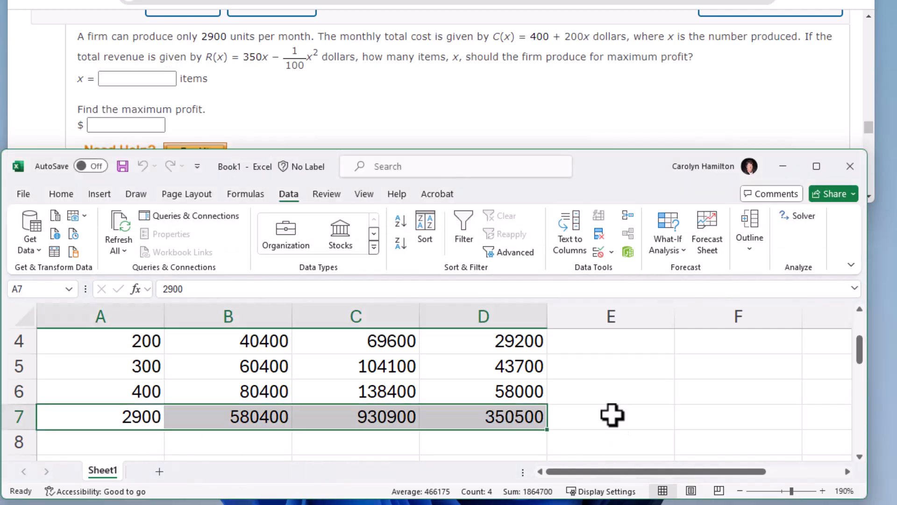
{"action": "left_click", "coordinate": [146, 367]}
{"action": "left_click_drag", "start_coordinate": [146, 366], "coordinate": [164, 450]}
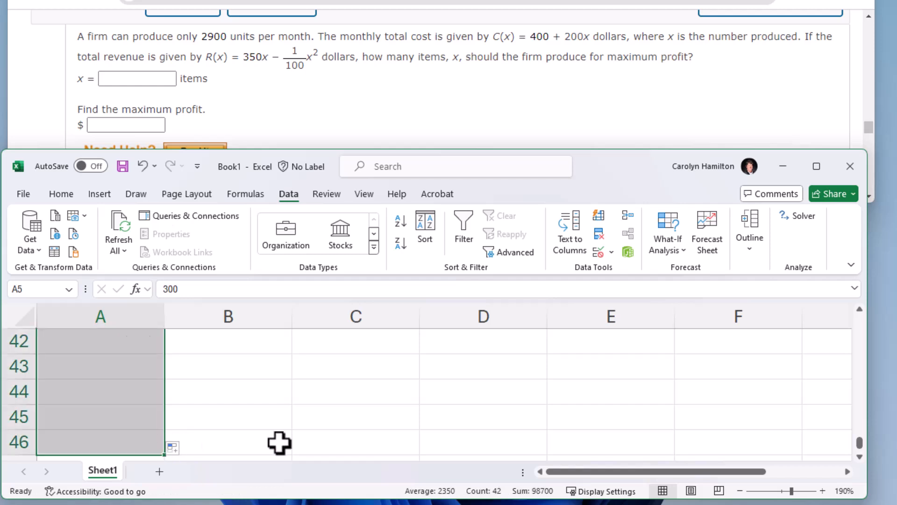
Fill the cost, revenue and profit formulas from B7:D7 down to row 46
{"action": "scroll", "coordinate": [309, 443], "scroll_direction": "up", "scroll_amount": 6}
{"action": "scroll", "coordinate": [308, 443], "scroll_direction": "up", "scroll_amount": 8}
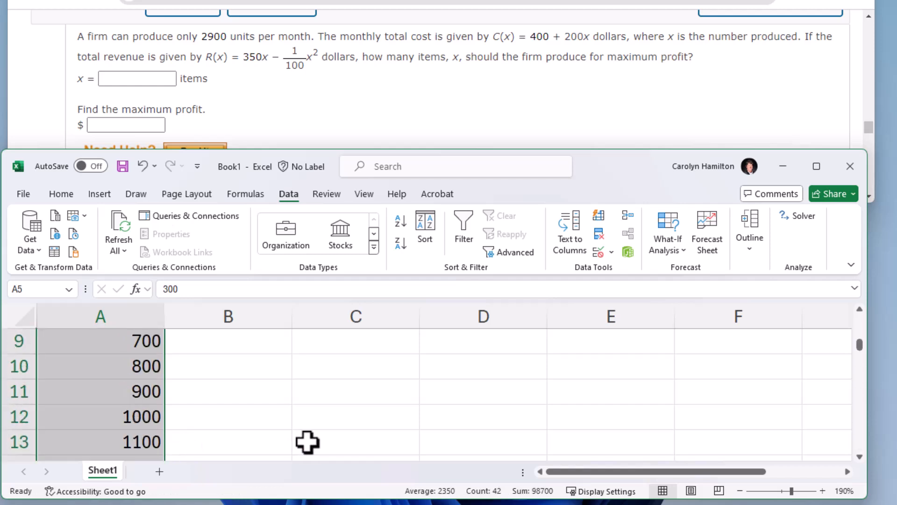
{"action": "scroll", "coordinate": [286, 430], "scroll_direction": "down", "scroll_amount": 1}
{"action": "left_click_drag", "start_coordinate": [232, 413], "coordinate": [444, 412]}
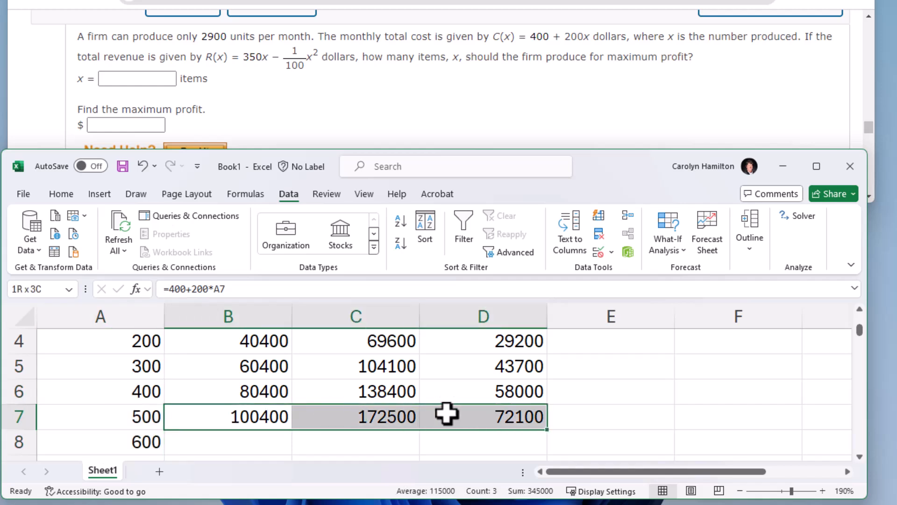
{"action": "left_click_drag", "start_coordinate": [545, 428], "coordinate": [544, 431]}
{"action": "scroll", "coordinate": [338, 427], "scroll_direction": "up", "scroll_amount": 1}
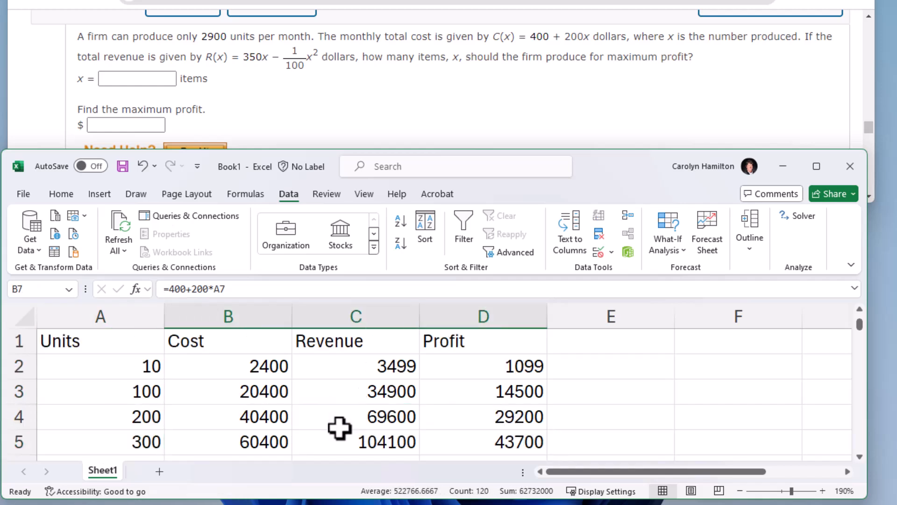
Insert a scatter chart with smooth lines and markers from the Units and Profit columns
{"action": "left_click", "coordinate": [133, 317]}
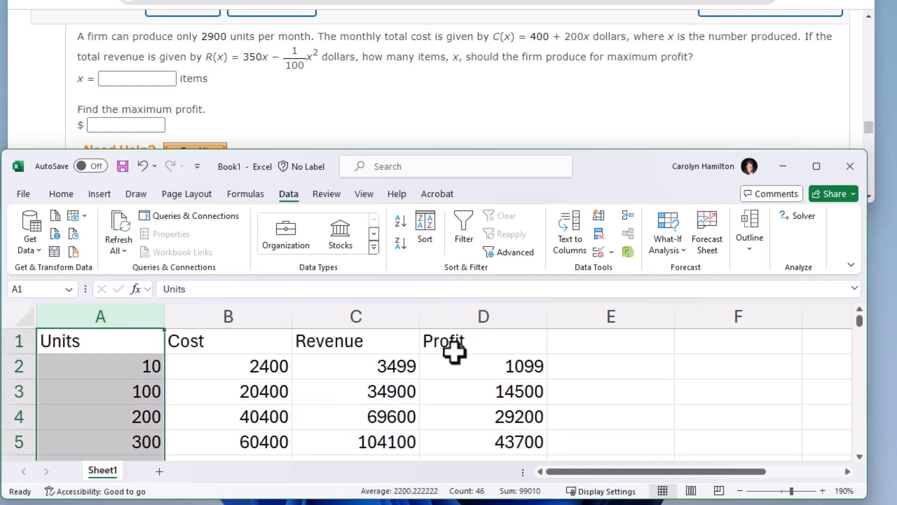
{"action": "left_click", "coordinate": [470, 316], "text": "ctrl"}
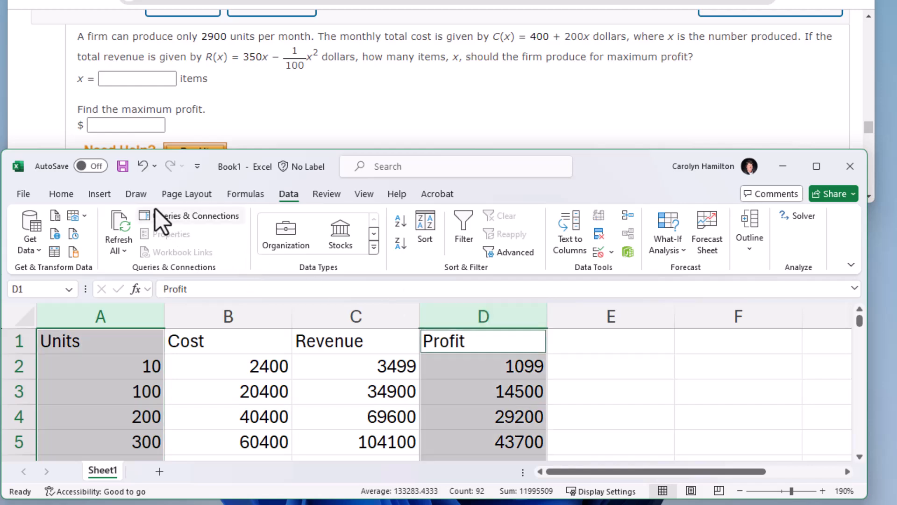
{"action": "left_click", "coordinate": [137, 194]}
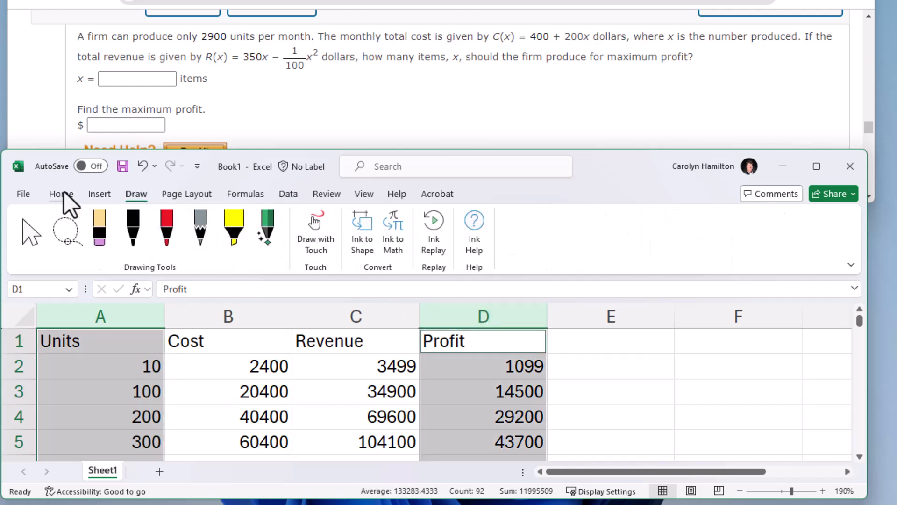
{"action": "left_click", "coordinate": [94, 194]}
{"action": "left_click", "coordinate": [321, 252]}
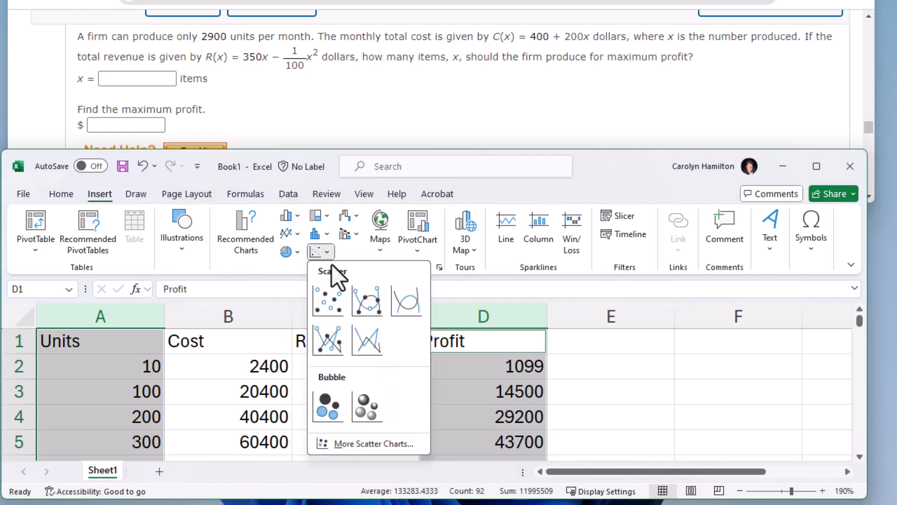
{"action": "left_click", "coordinate": [363, 299]}
Make the worksheet window taller, inspect the Profit curve, and shrink and move the chart beside the data into columns E and F
{"action": "scroll", "coordinate": [505, 423], "scroll_direction": "down", "scroll_amount": 1}
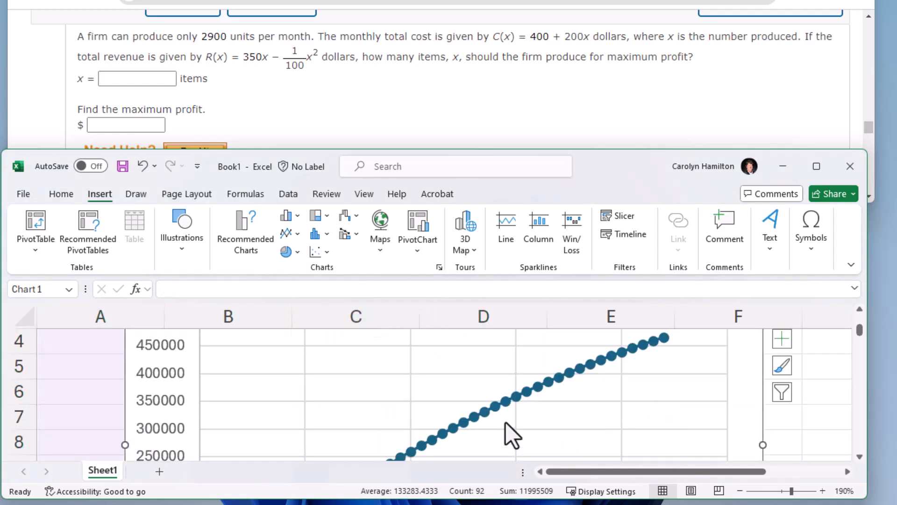
{"action": "left_click_drag", "start_coordinate": [591, 151], "coordinate": [607, 56]}
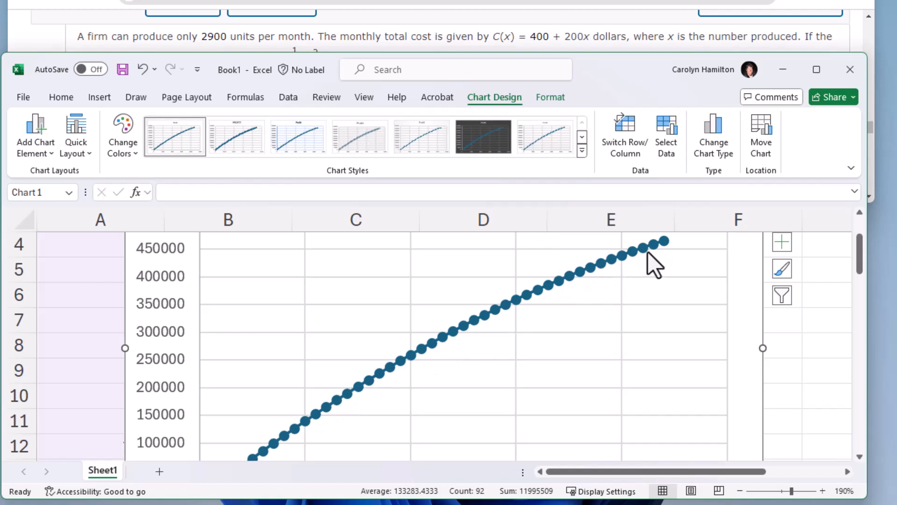
{"action": "scroll", "coordinate": [613, 302], "scroll_direction": "down", "scroll_amount": 2}
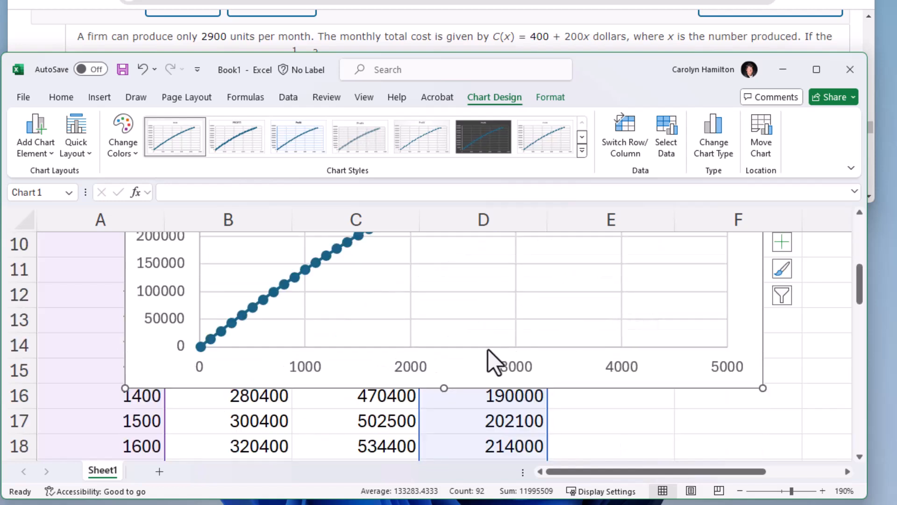
{"action": "scroll", "coordinate": [500, 342], "scroll_direction": "up", "scroll_amount": 1}
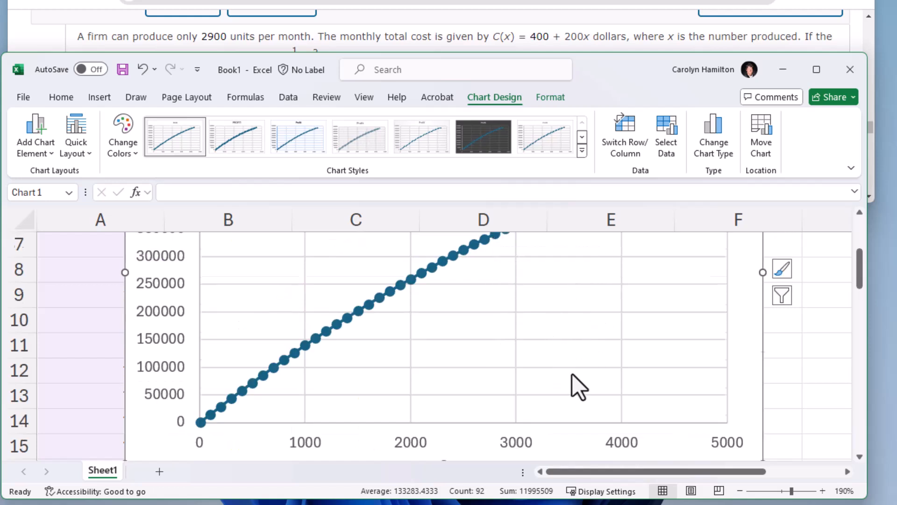
{"action": "scroll", "coordinate": [572, 373], "scroll_direction": "up", "scroll_amount": 2}
{"action": "left_click_drag", "start_coordinate": [322, 270], "coordinate": [327, 277]}
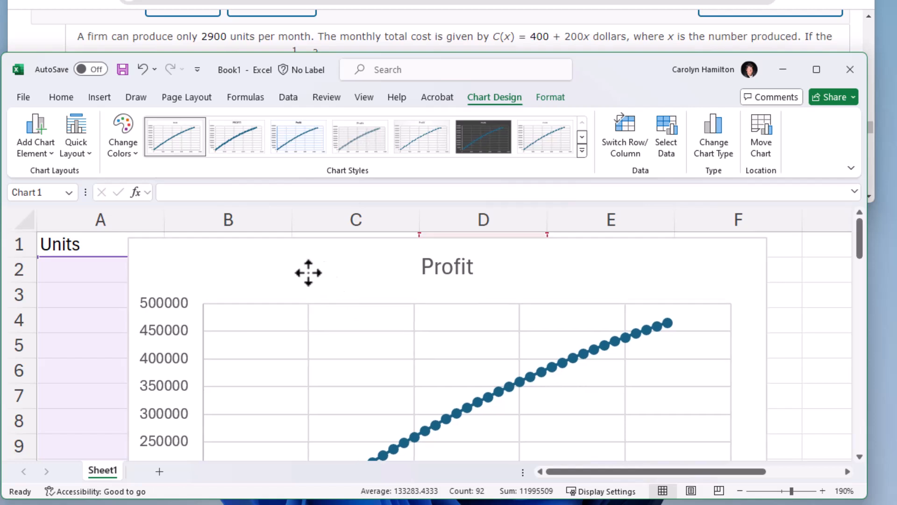
{"action": "left_click_drag", "start_coordinate": [129, 238], "coordinate": [525, 352]}
{"action": "left_click_drag", "start_coordinate": [713, 372], "coordinate": [764, 375]}
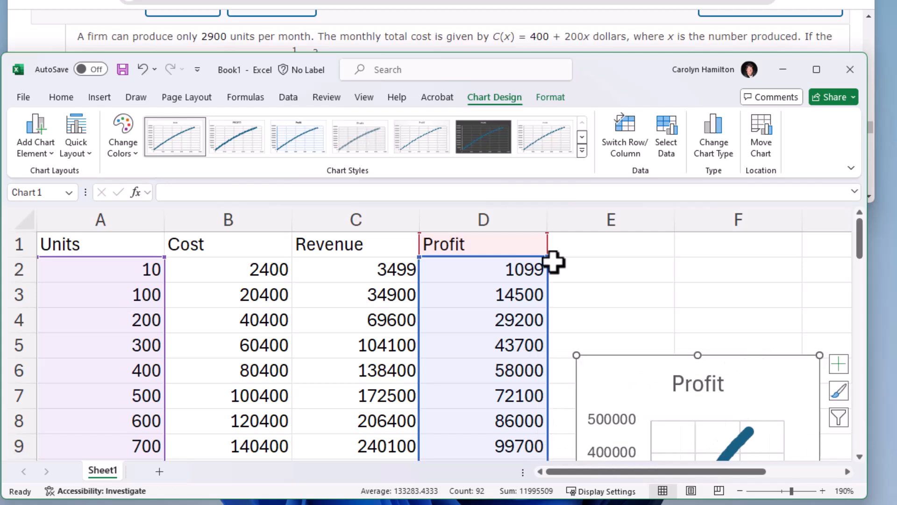
Switch to the homework page in the browser and enter 2900 as the number of items x
{"action": "left_click", "coordinate": [435, 36]}
{"action": "left_click", "coordinate": [123, 81]}
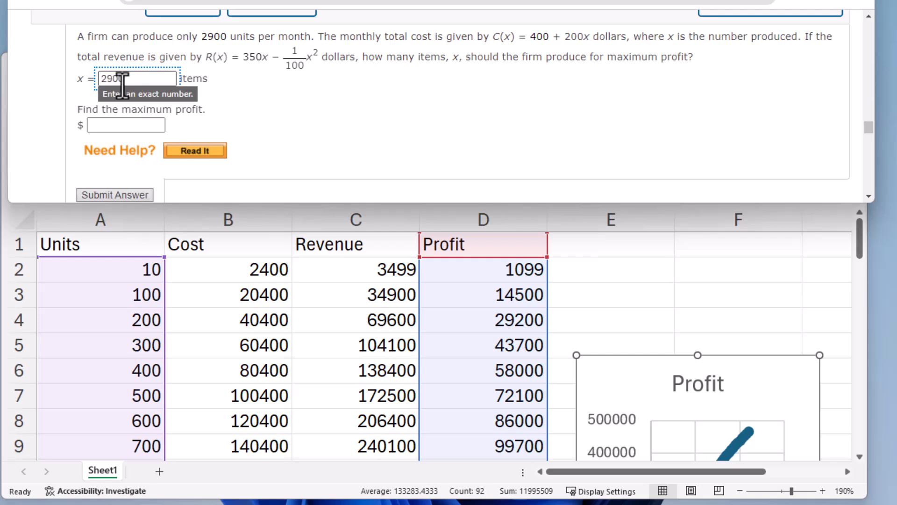
{"action": "left_click", "coordinate": [91, 124]}
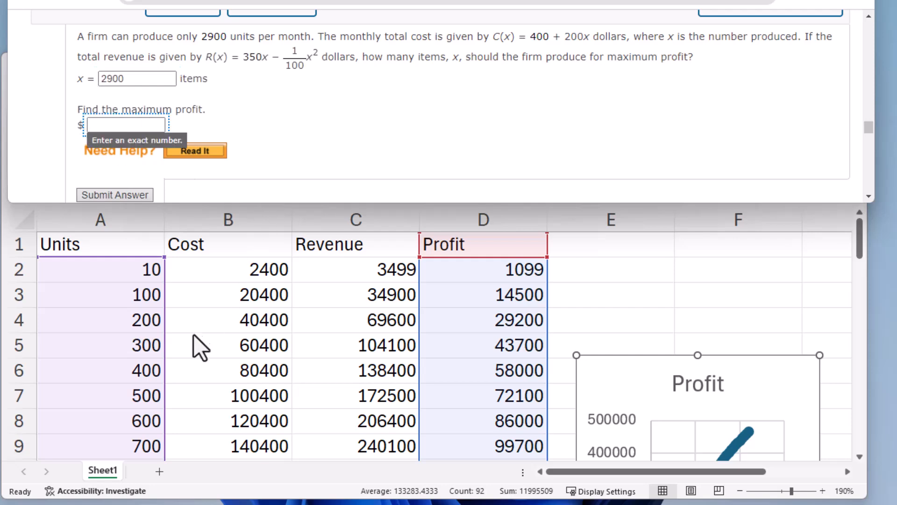
Copy the profit for 2900 units from D31 in Excel into the homework's maximum profit answer, and submit it
{"action": "key", "text": "alt+Tab"}
{"action": "scroll", "coordinate": [194, 334], "scroll_direction": "down", "scroll_amount": 9}
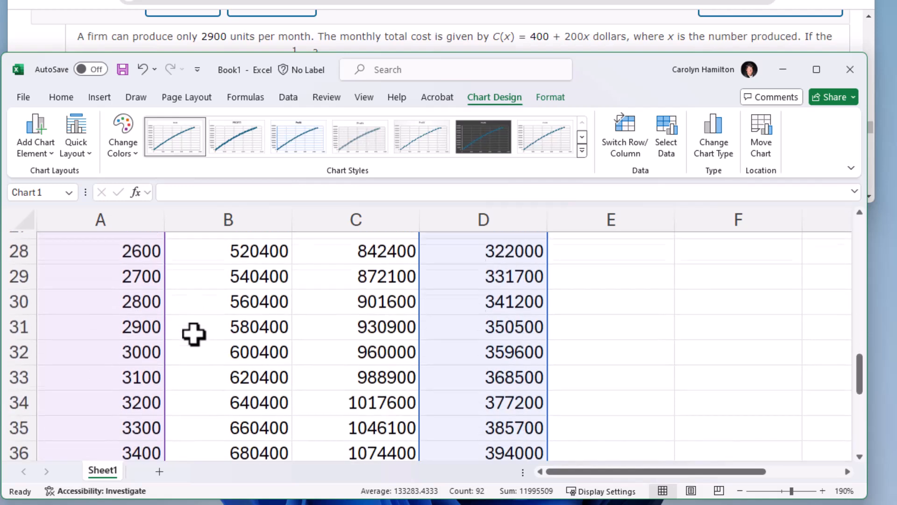
{"action": "left_click", "coordinate": [21, 320]}
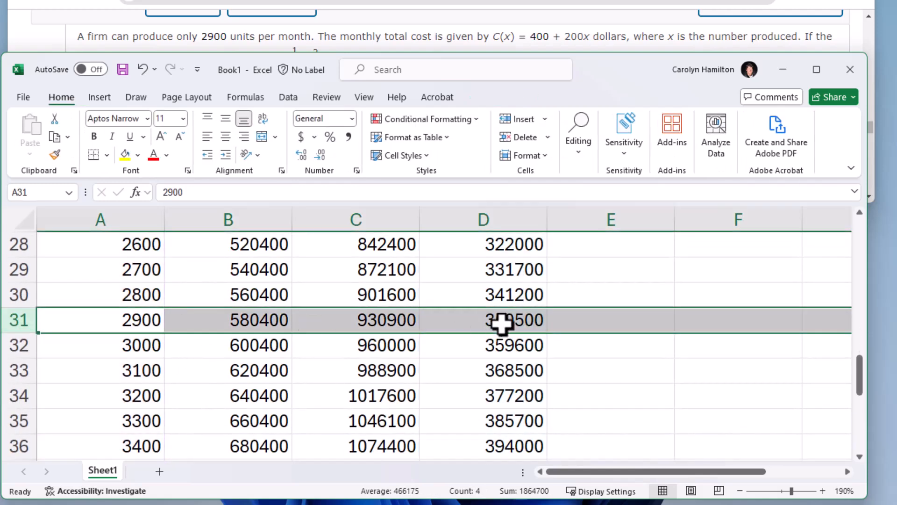
{"action": "left_click", "coordinate": [502, 322]}
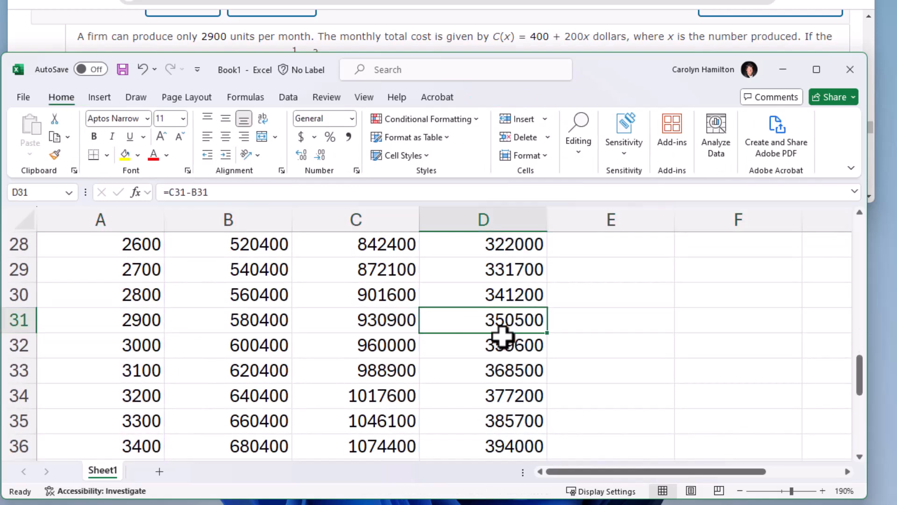
{"action": "key", "text": "ctrl+c"}
{"action": "left_click", "coordinate": [411, 18]}
{"action": "left_click", "coordinate": [95, 125]}
{"action": "key", "text": "ctrl+v"}
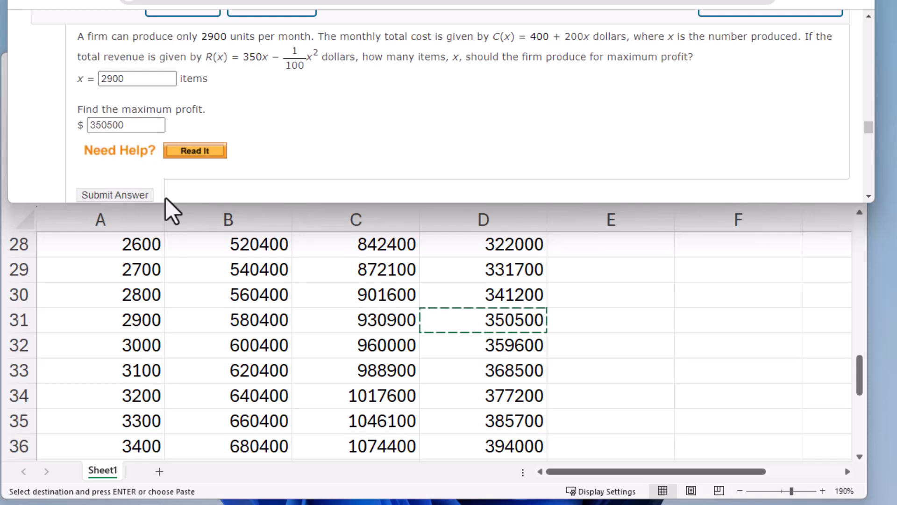
{"action": "scroll", "coordinate": [293, 170], "scroll_direction": "down", "scroll_amount": 2}
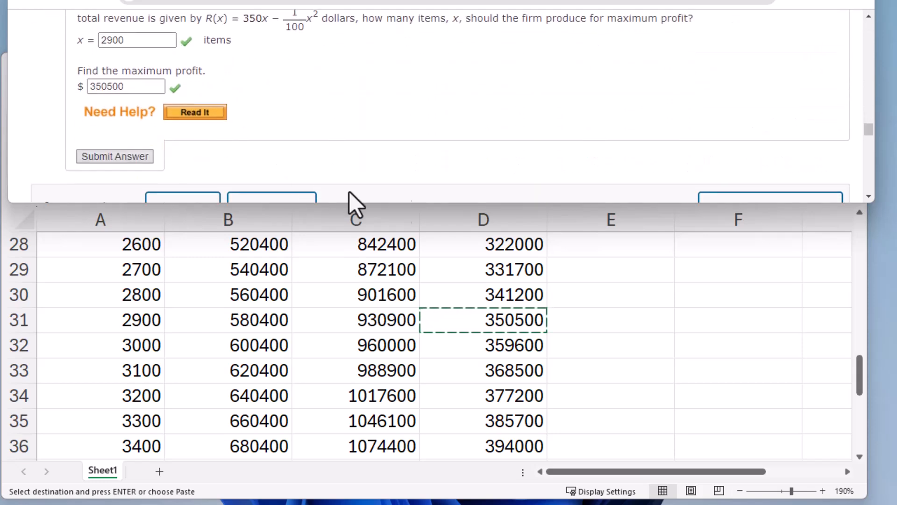
In Excel, delete the Solver constraint A7 <= 2900, solve again for maximum profit in D7, and keep the Solver solution
{"action": "left_click", "coordinate": [603, 284]}
{"action": "scroll", "coordinate": [591, 304], "scroll_direction": "up", "scroll_amount": 8}
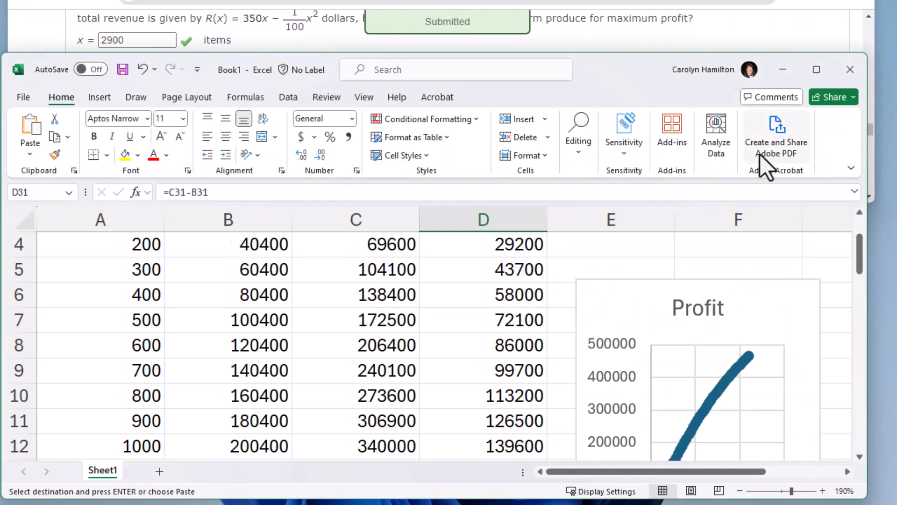
{"action": "left_click", "coordinate": [289, 97]}
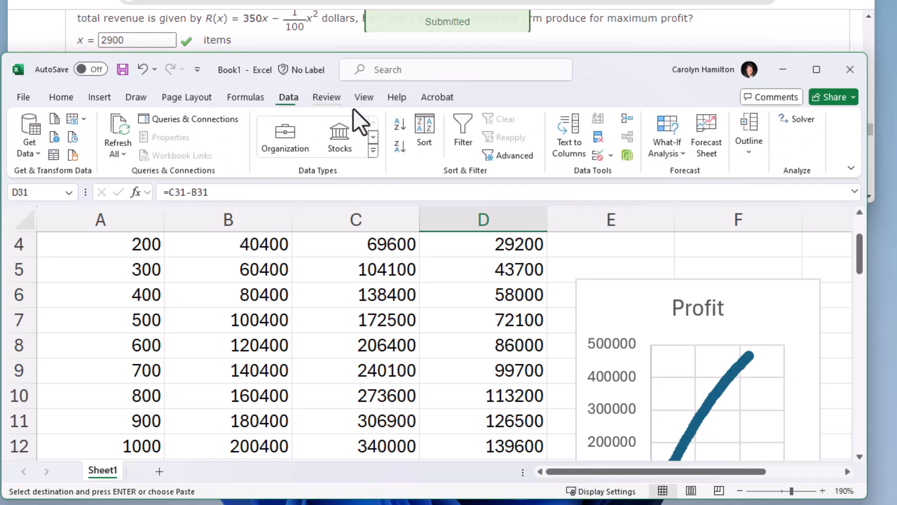
{"action": "left_click", "coordinate": [797, 120]}
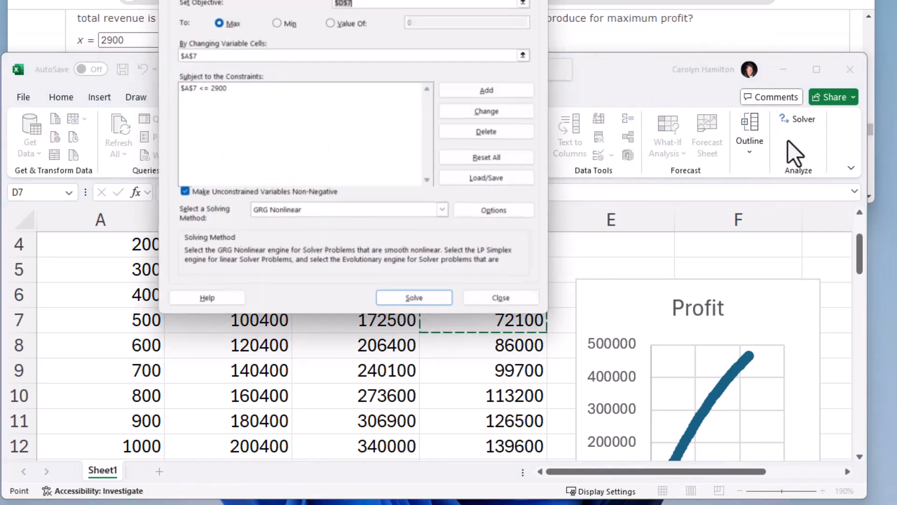
{"action": "left_click", "coordinate": [382, 88]}
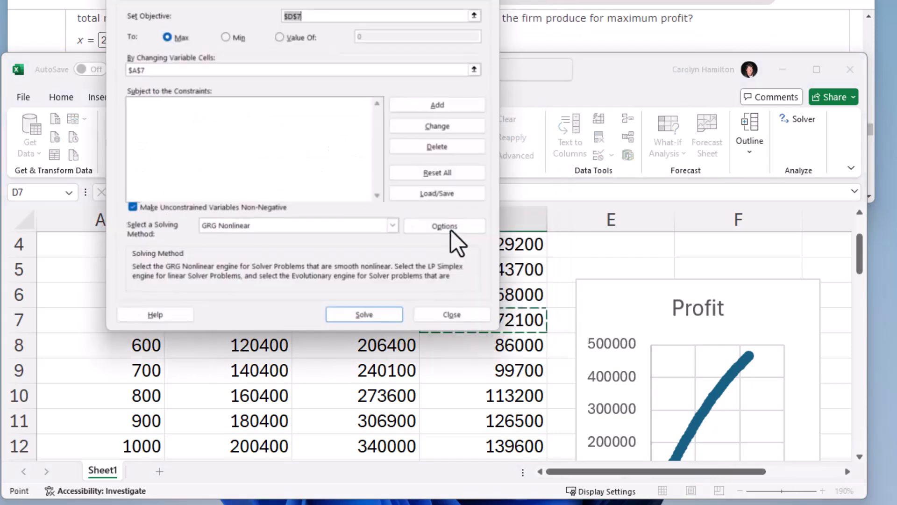
{"action": "left_click", "coordinate": [350, 314]}
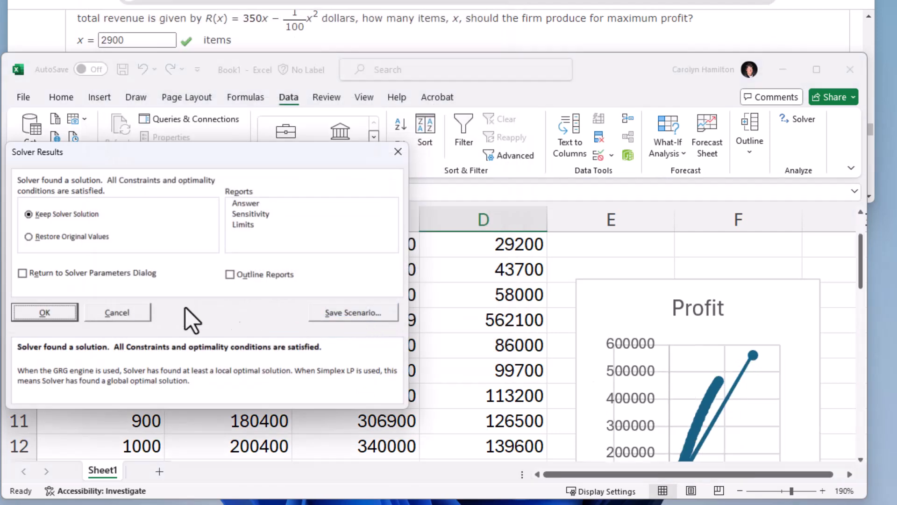
{"action": "left_click", "coordinate": [44, 312]}
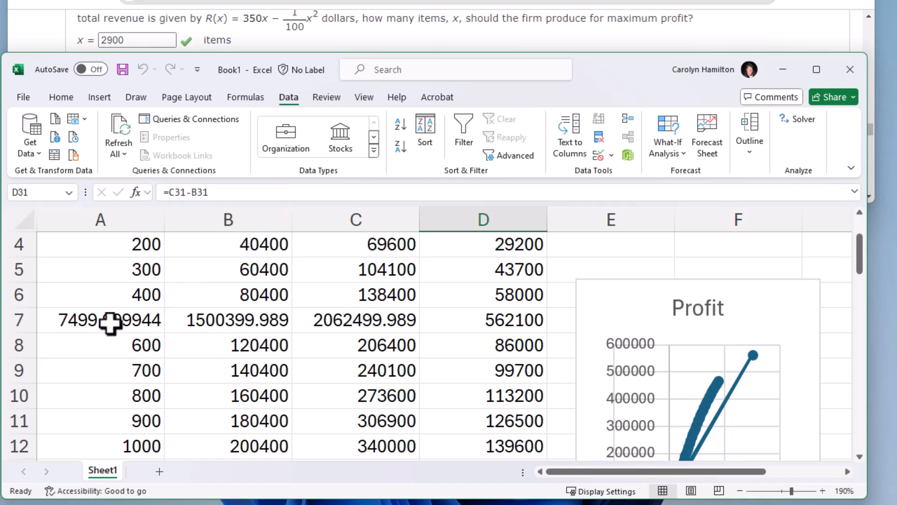
Return to the homework page and select the value in the x answer for comparison with the unconstrained solution
{"action": "left_click", "coordinate": [486, 42]}
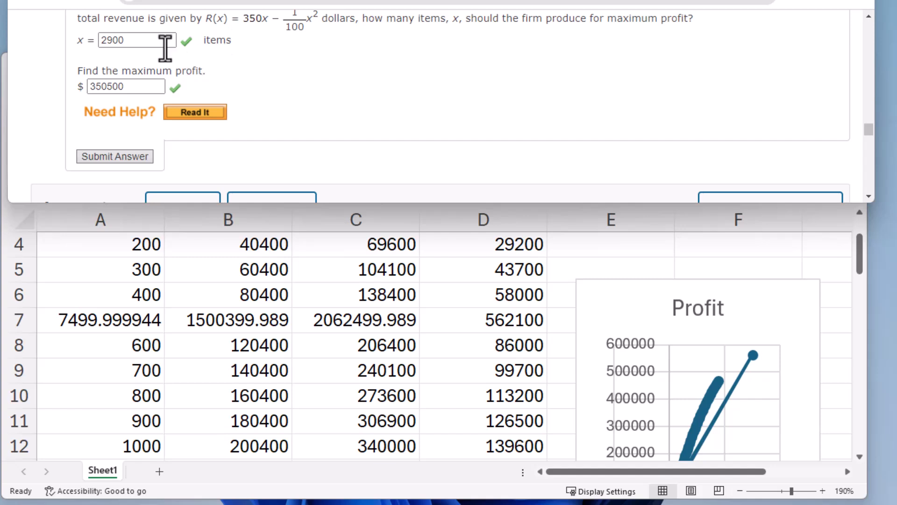
{"action": "double_click", "coordinate": [125, 41]}
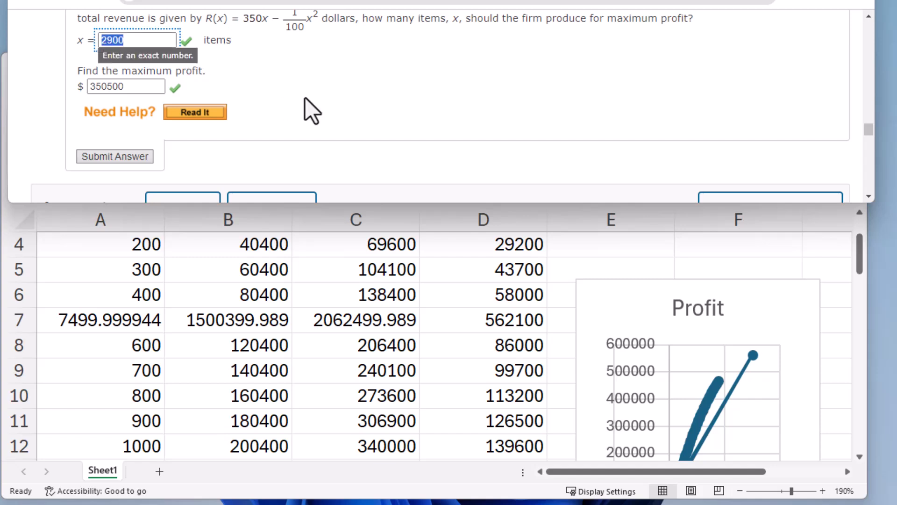